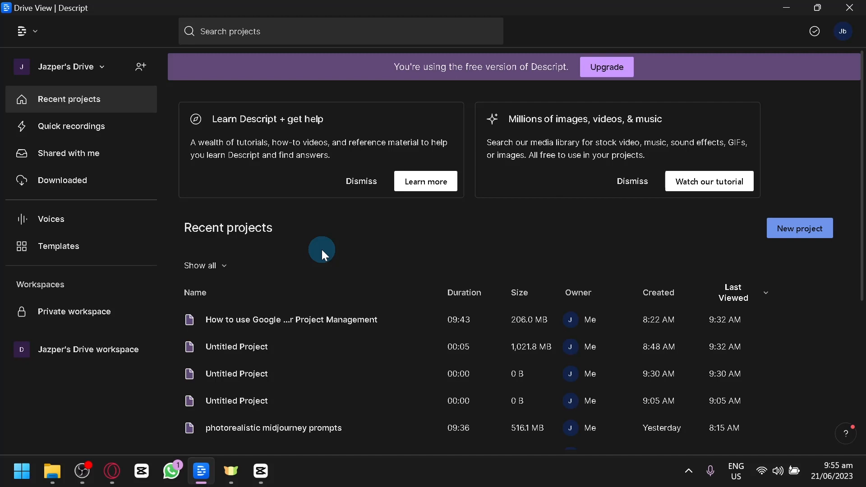
# Step: Look over the Descript website and browse the recent projects list in the Descript desktop app
pyautogui.hotkey('alt', 'Tab')
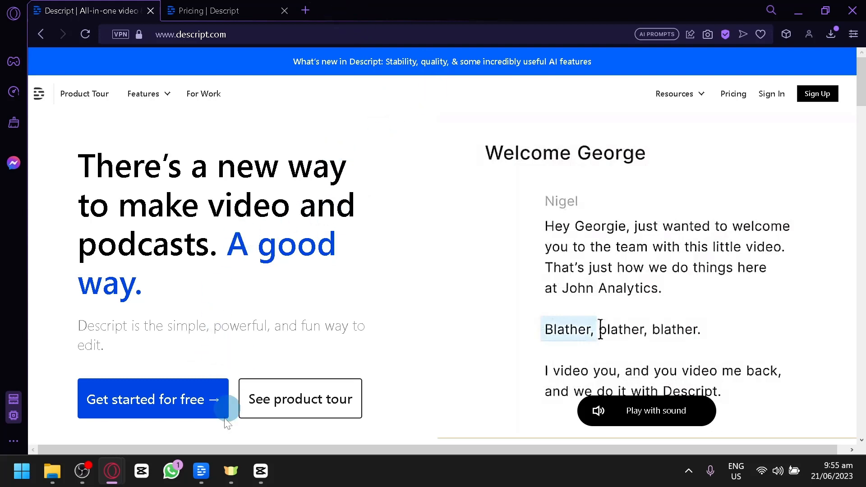
pyautogui.click(201, 471)
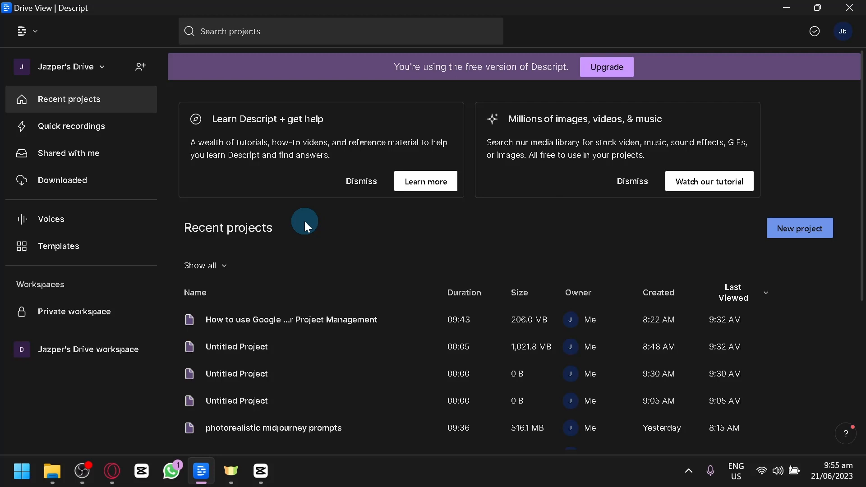
pyautogui.hotkey('alt', 'Tab')
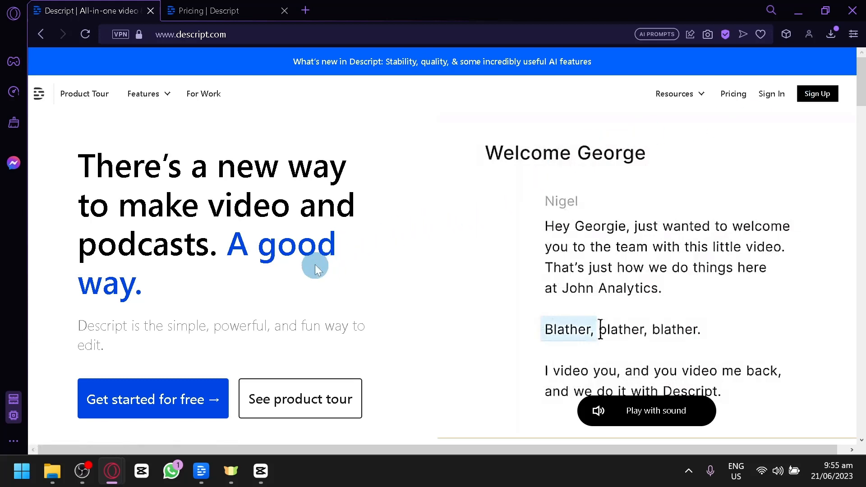
pyautogui.click(215, 421)
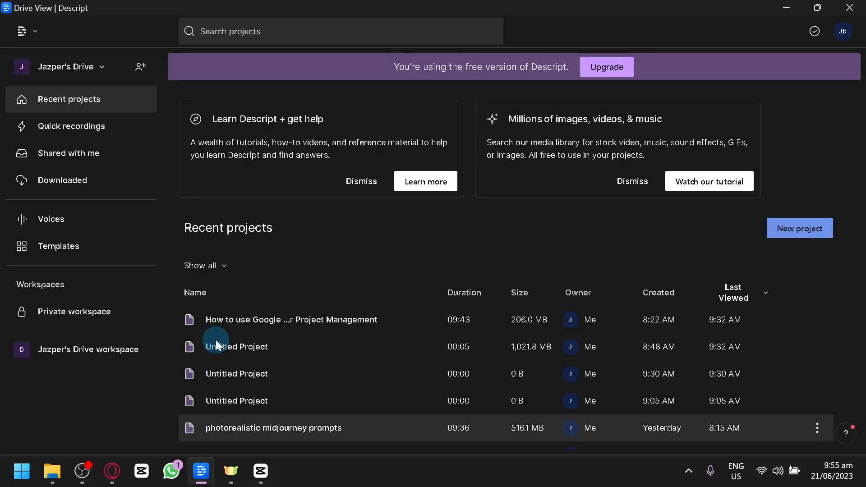
pyautogui.scroll(-2, 354, 249)
pyautogui.scroll(2, 354, 250)
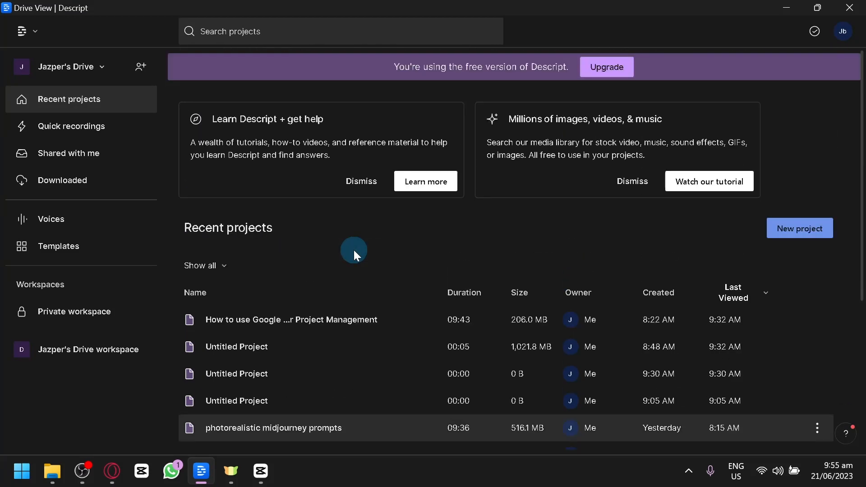
pyautogui.scroll(-4, 340, 212)
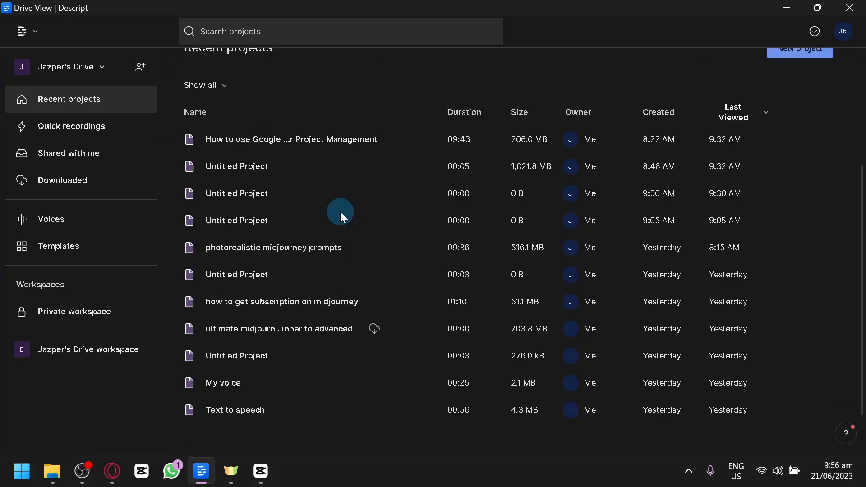
pyautogui.scroll(4, 311, 212)
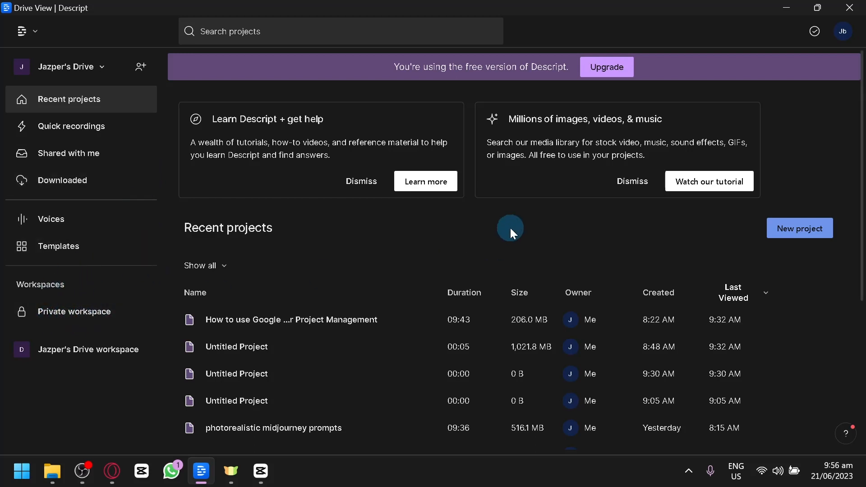
# Step: Create a new, empty project
pyautogui.click(809, 228)
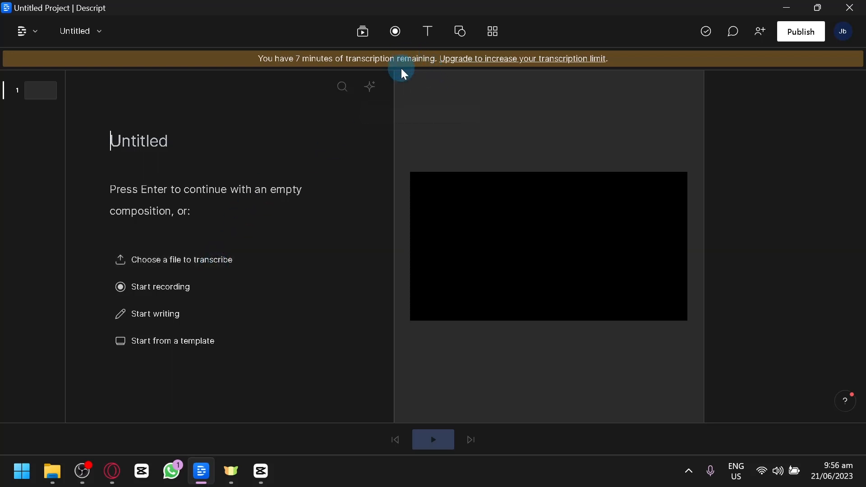
pyautogui.moveTo(405, 85)
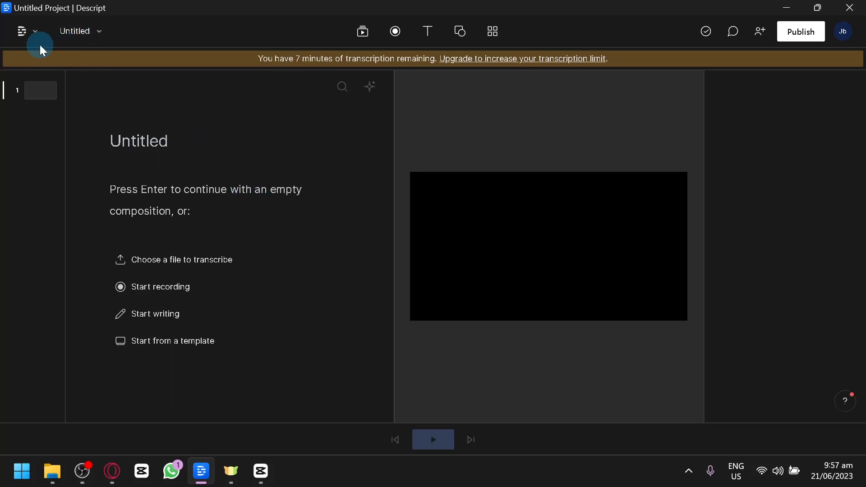
# Step: Return to the project overview and open the project "How to use Google calendar for Project Management"
pyautogui.click(26, 31)
pyautogui.click(54, 70)
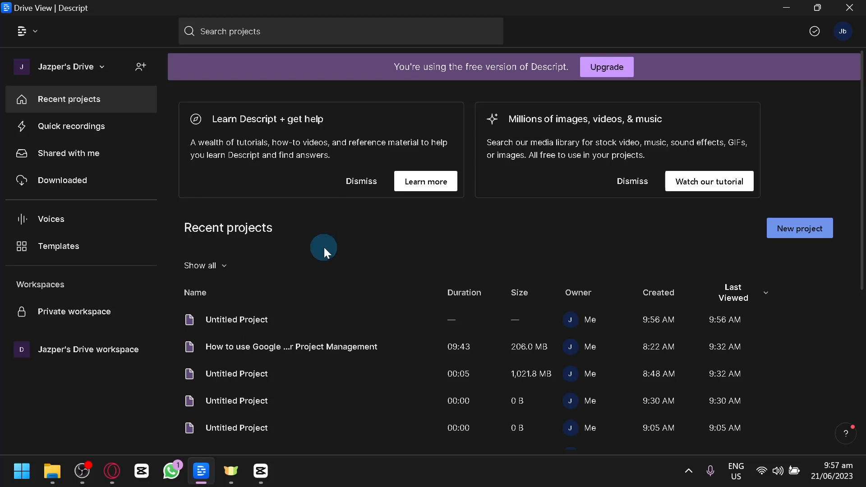
pyautogui.click(359, 339)
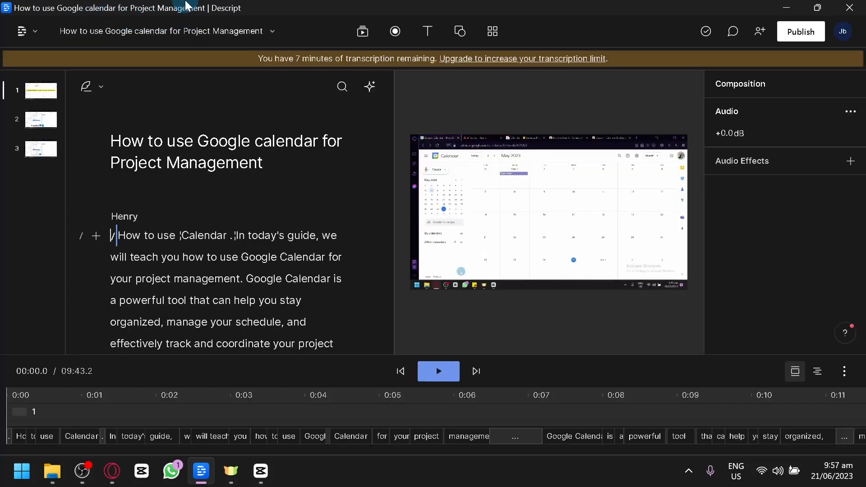
# Step: Read through the opening paragraphs of the transcript to see how the spoken words are laid out as text
pyautogui.scroll(-15, 276, 216)
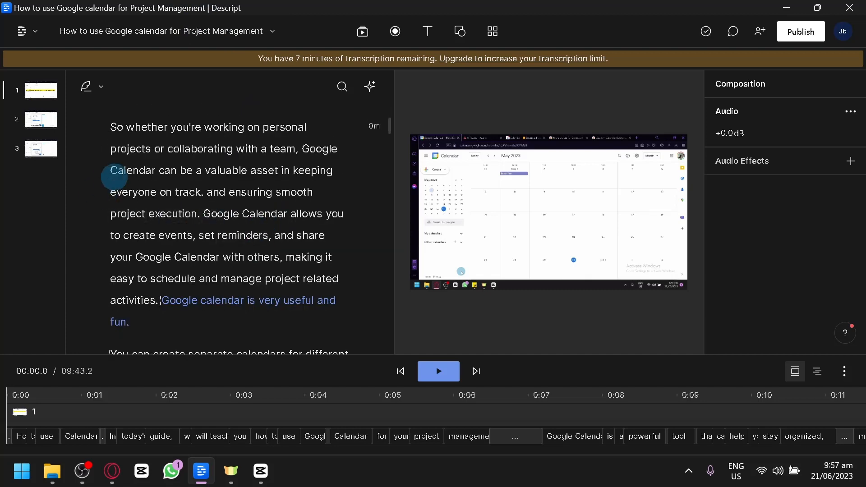
pyautogui.scroll(-4, 198, 210)
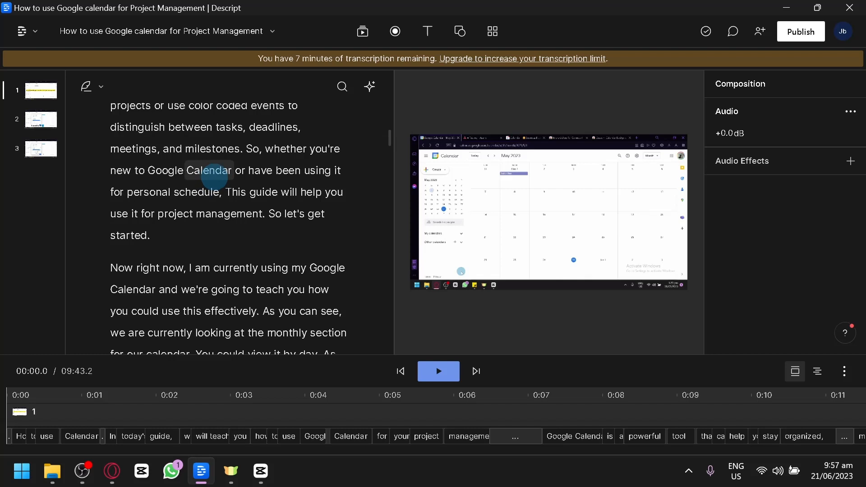
pyautogui.scroll(-2, 135, 191)
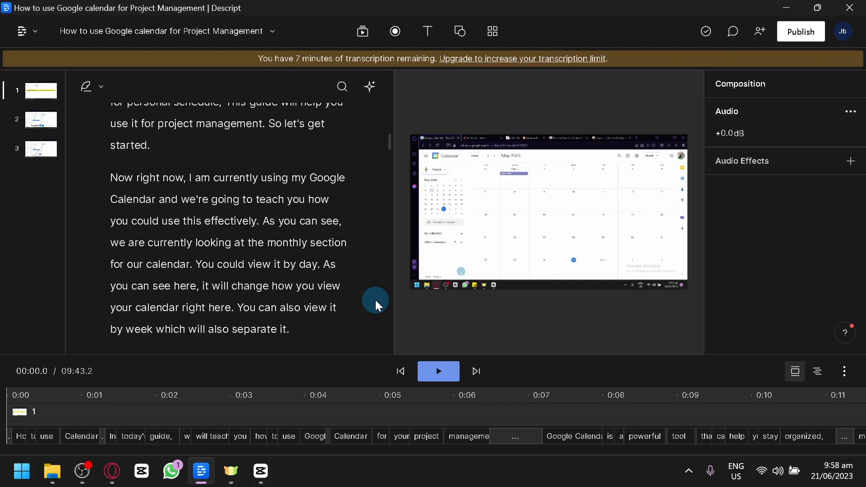
pyautogui.scroll(4, 201, 265)
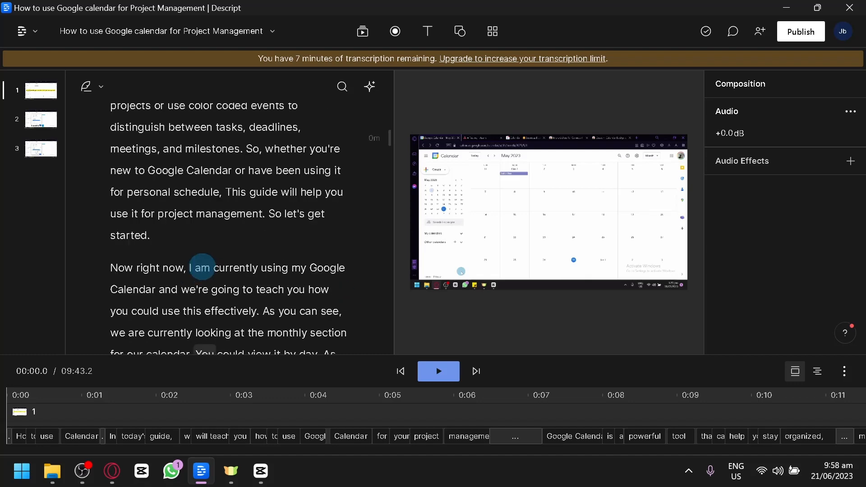
pyautogui.scroll(5, 266, 283)
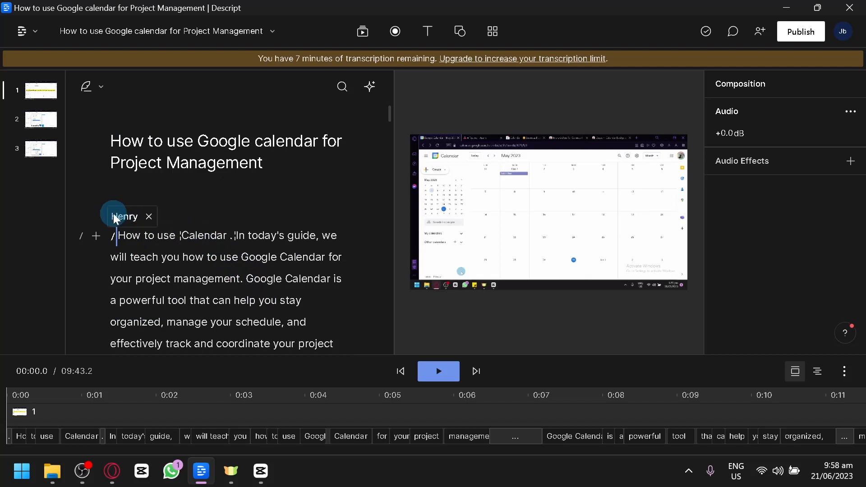
pyautogui.scroll(-2, 129, 235)
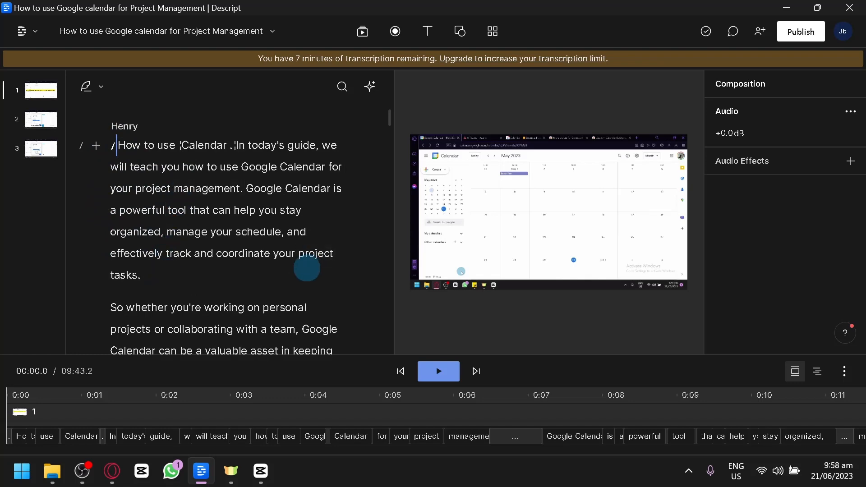
pyautogui.scroll(-2, 265, 232)
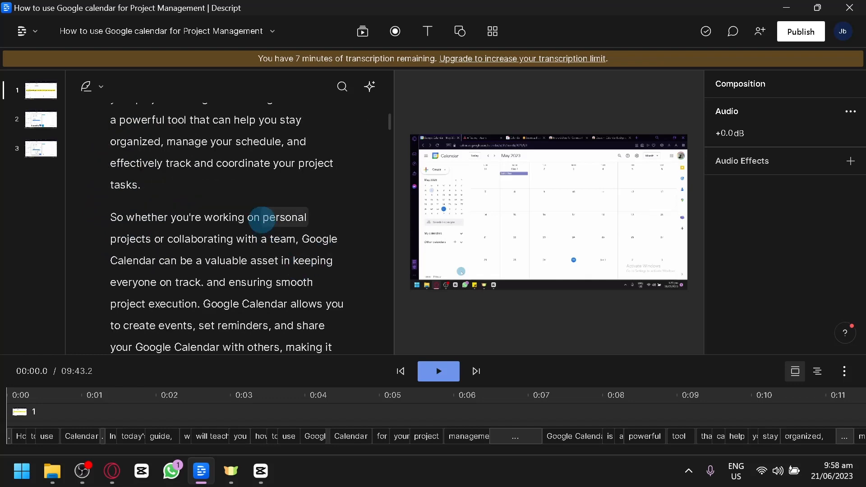
pyautogui.scroll(5, 261, 221)
# Step: Select the entire transcript and clear the selection again
pyautogui.click(284, 276)
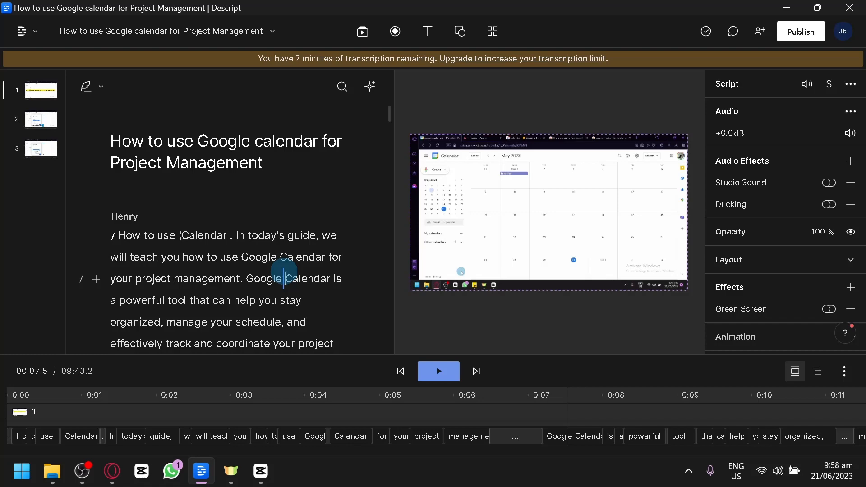
pyautogui.hotkey('ctrl', 'a')
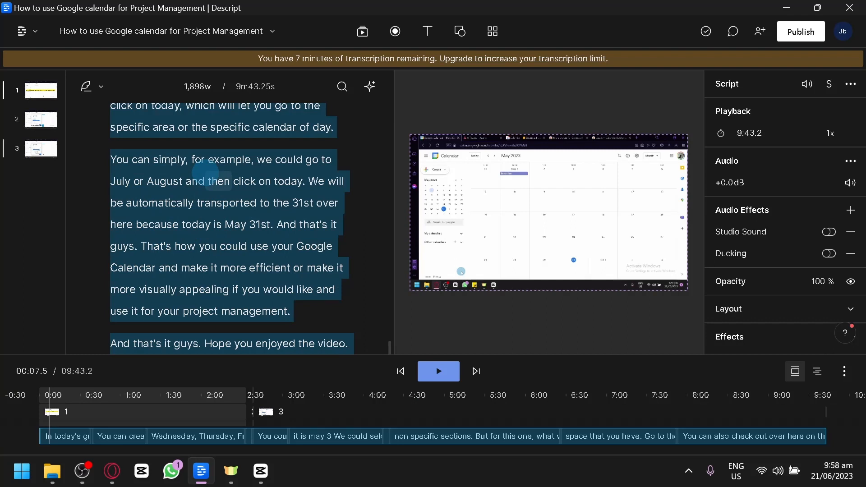
pyautogui.click(291, 181)
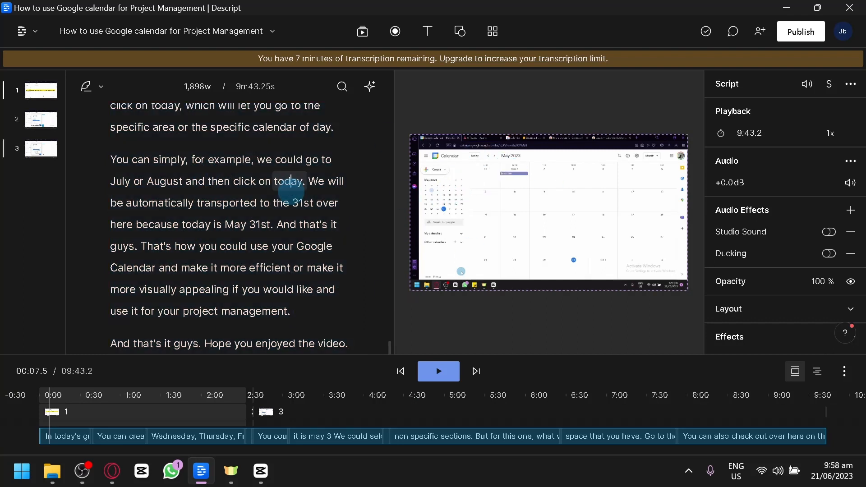
pyautogui.hotkey('ctrl', 'a')
pyautogui.click(294, 193)
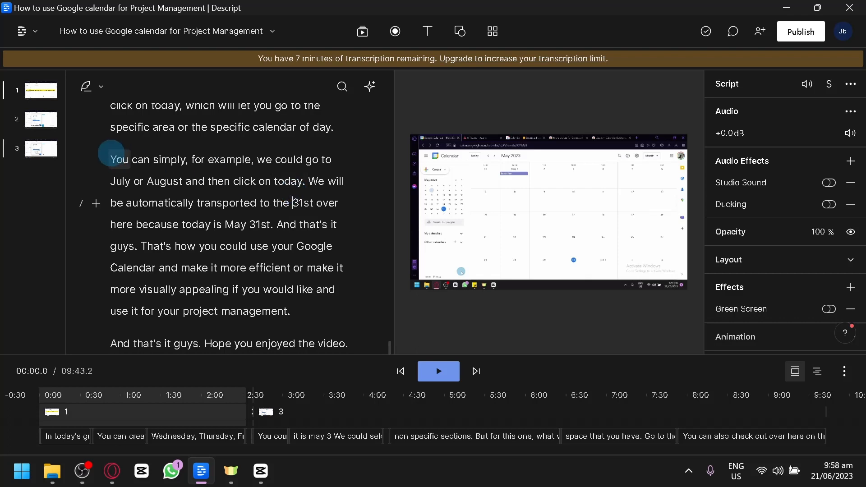
# Step: Play the video briefly from the paragraph starting "You can simply, for example" and pause it
pyautogui.click(108, 159)
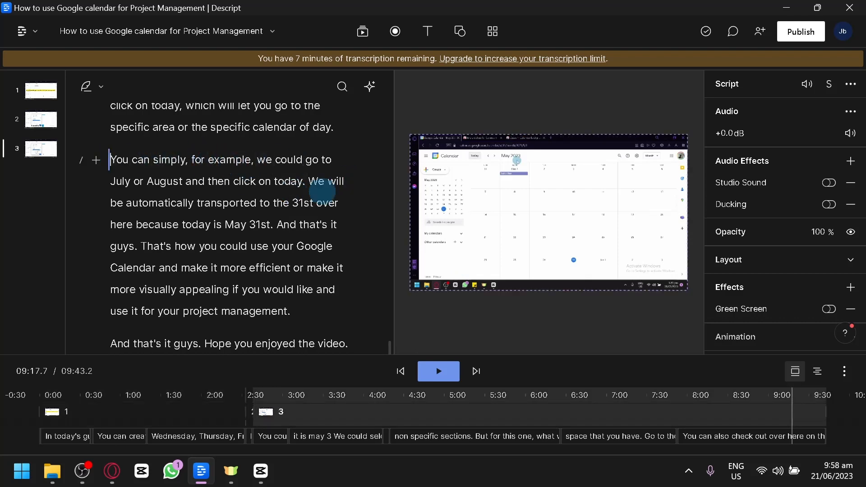
pyautogui.click(436, 375)
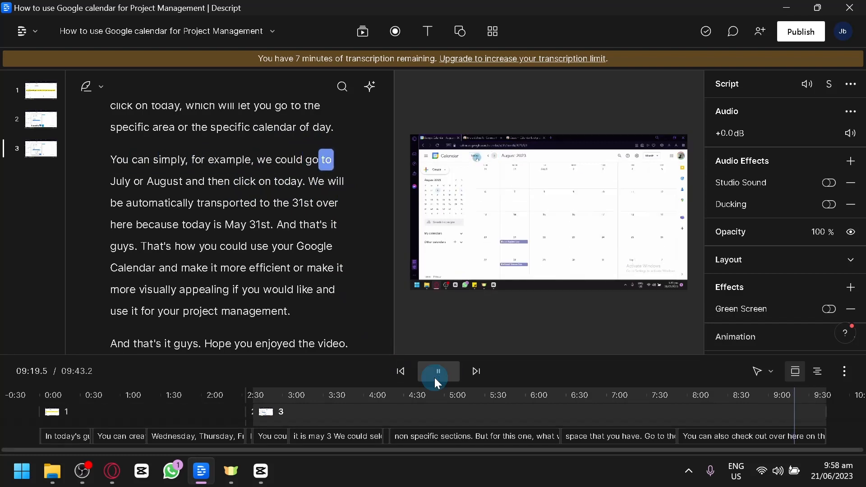
pyautogui.click(442, 375)
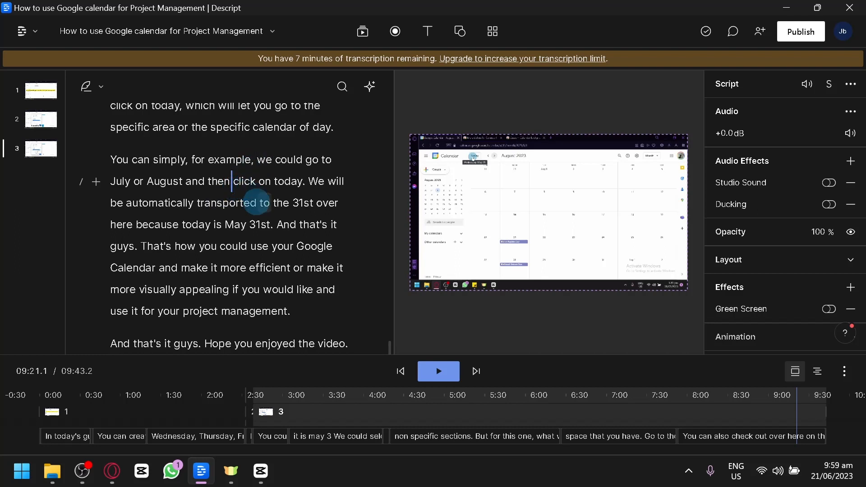
# Step: Delete the words "transported" and "automatically" from the sentence about the 31st and play back the edited passage
pyautogui.click(257, 203)
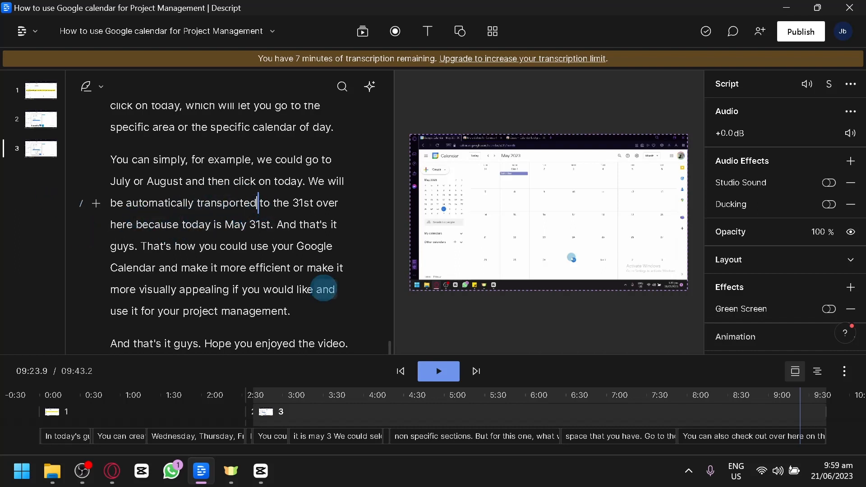
pyautogui.hotkey('ctrl', 'shift', 'Left')
pyautogui.press('BackSpace')
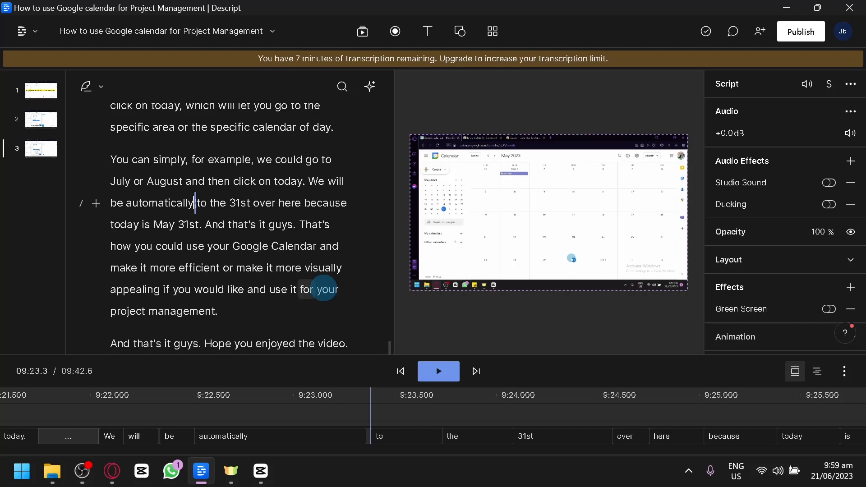
pyautogui.hotkey('ctrl', 'shift', 'Left')
pyautogui.press('BackSpace')
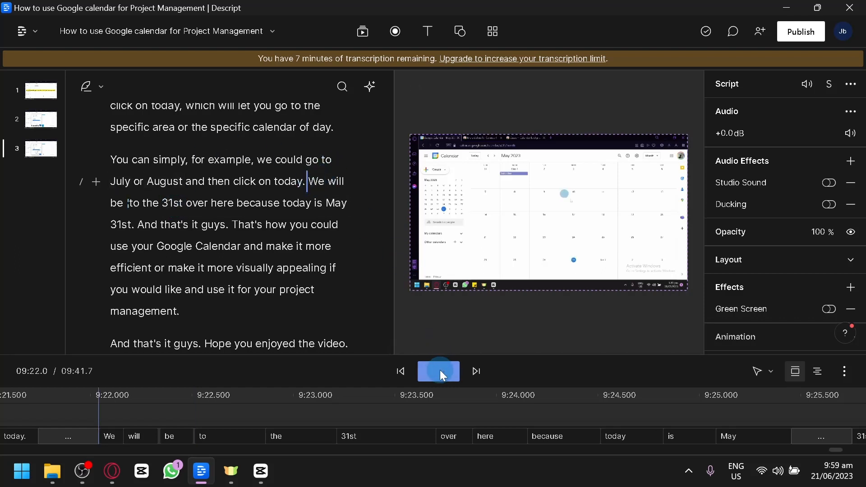
pyautogui.click(440, 371)
pyautogui.click(439, 371)
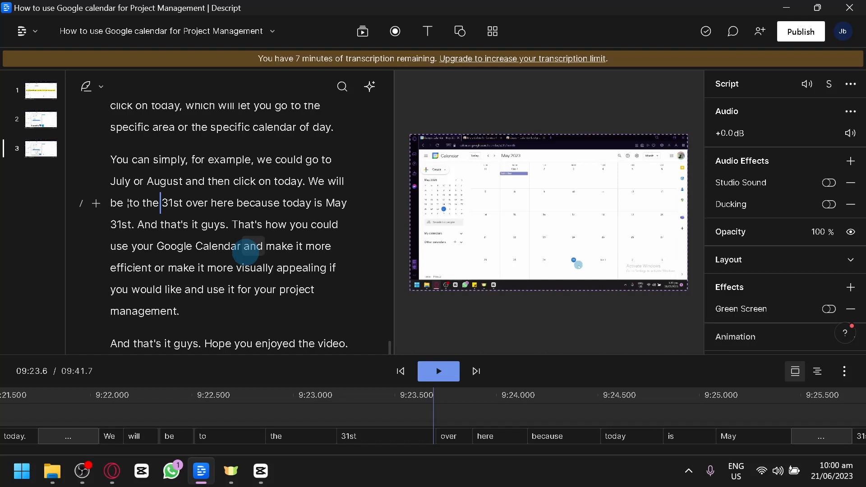
# Step: In write mode, add the text "type whatver you want" after "project management." and leave write mode
pyautogui.click(207, 311)
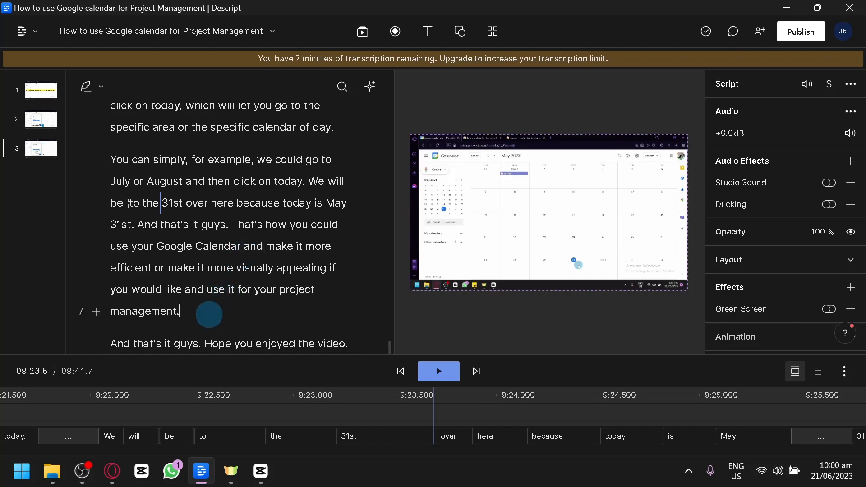
pyautogui.click(84, 87)
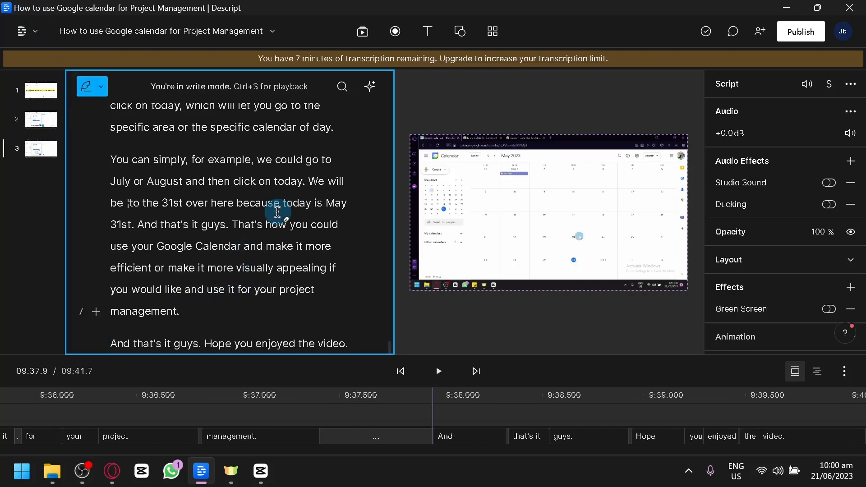
pyautogui.write('ty')
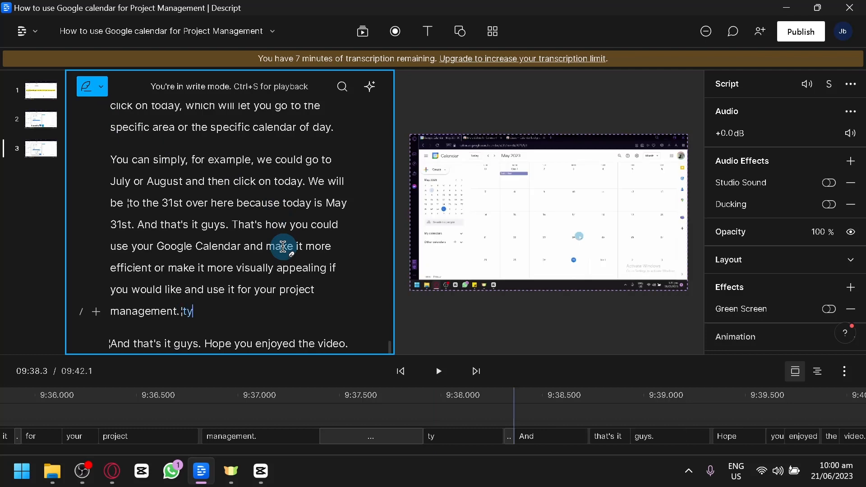
pyautogui.write('pe whatver y')
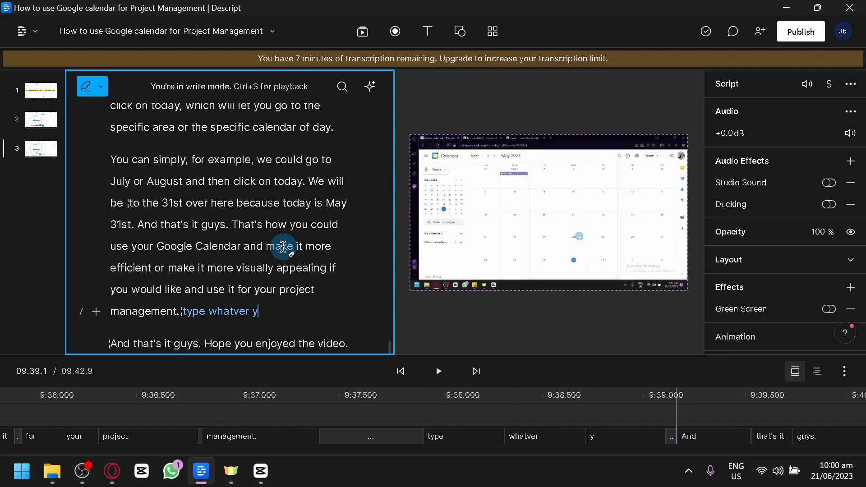
pyautogui.write('ou want')
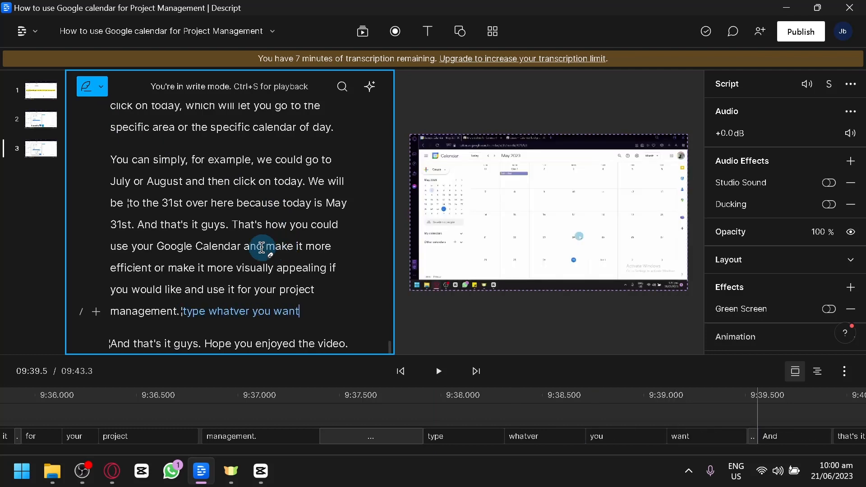
pyautogui.click(82, 89)
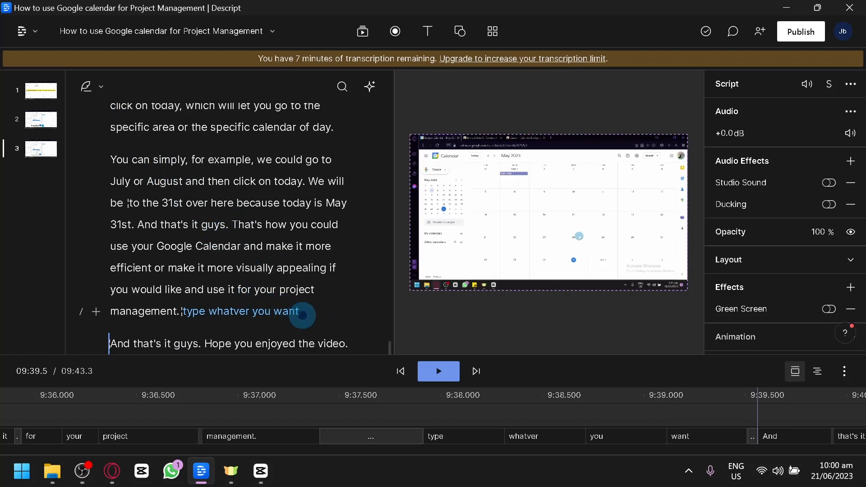
# Step: Select the added text "type whatver you want" after "project management." and clear the selection again
pyautogui.click(301, 311)
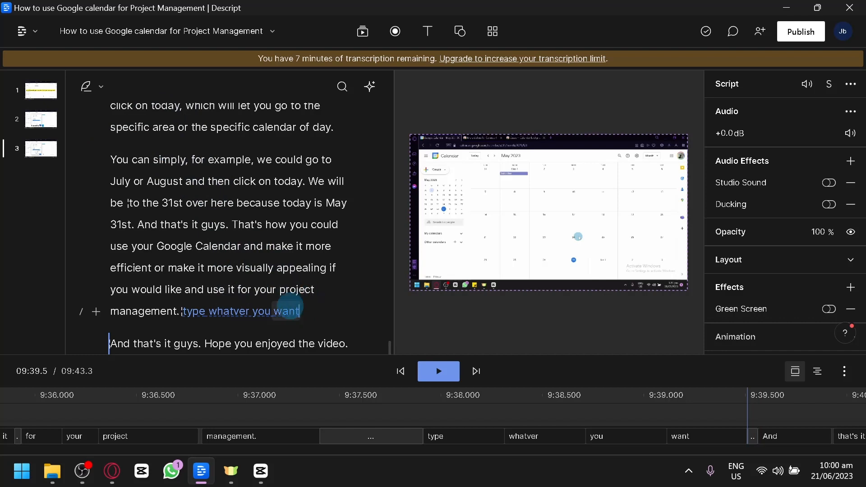
pyautogui.moveTo(301, 311); pyautogui.dragTo(186, 311)
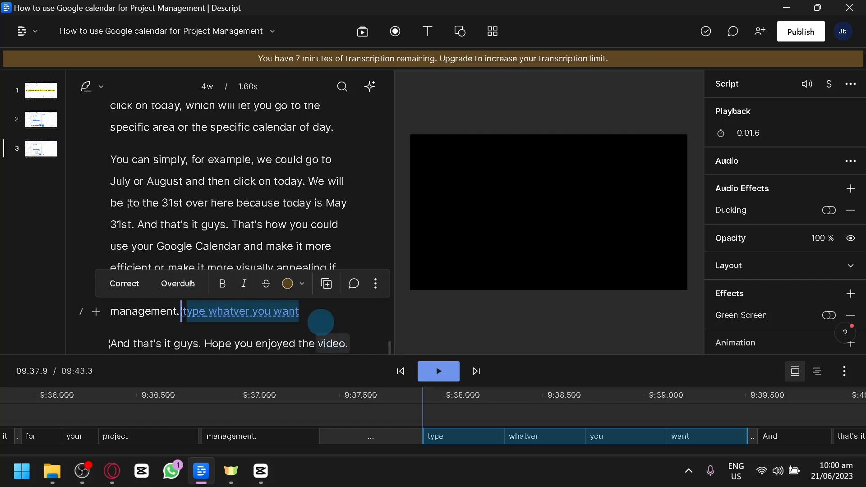
pyautogui.click(320, 322)
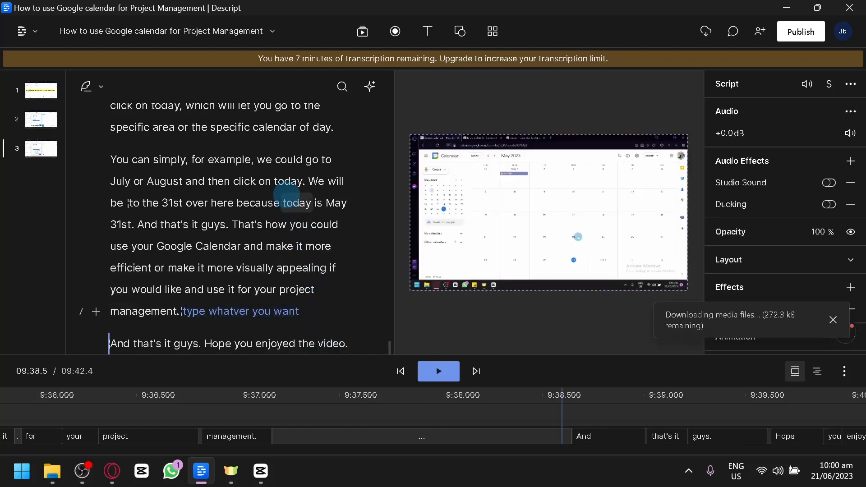
# Step: Open the Correct option for the word "because" in the sentence about the 31st and apply it with the same wording
pyautogui.click(281, 203)
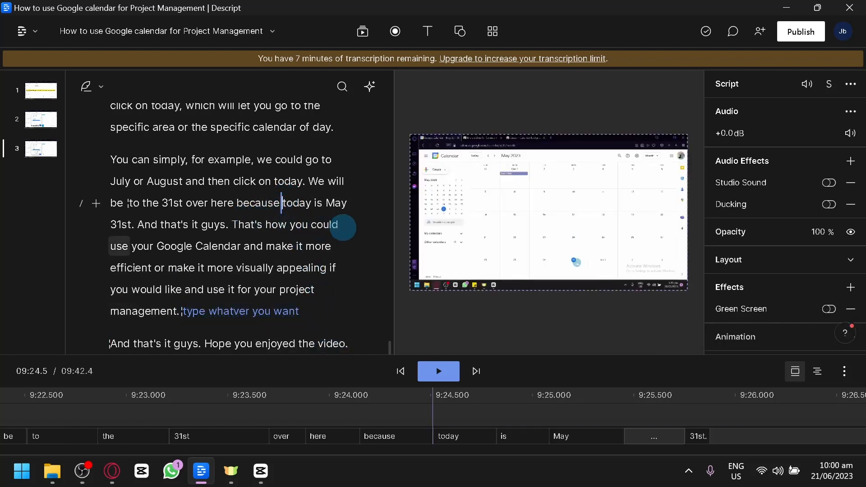
pyautogui.moveTo(281, 203); pyautogui.dragTo(235, 205)
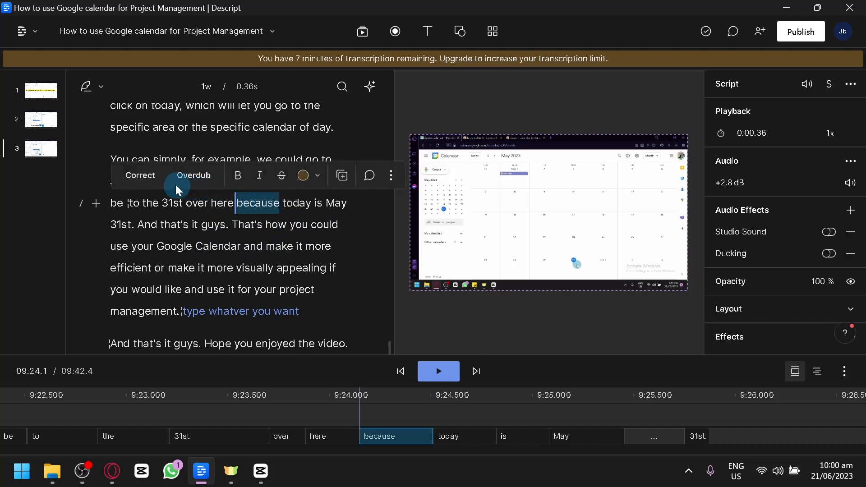
pyautogui.click(138, 175)
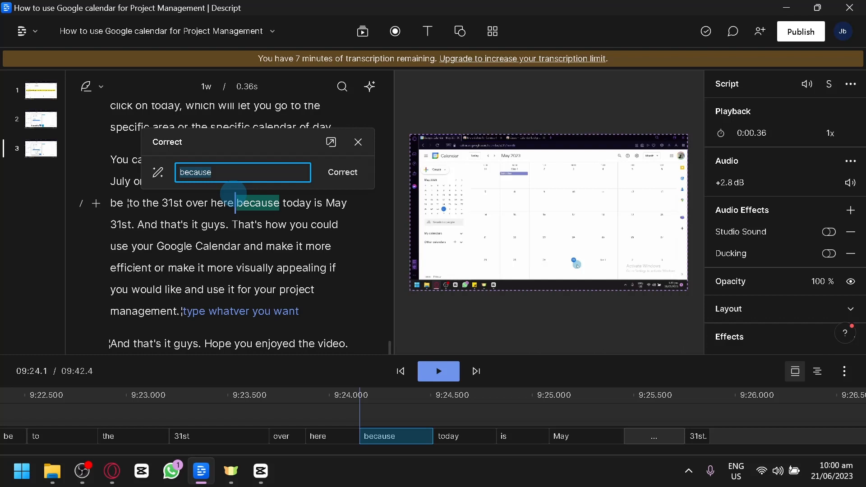
pyautogui.click(350, 178)
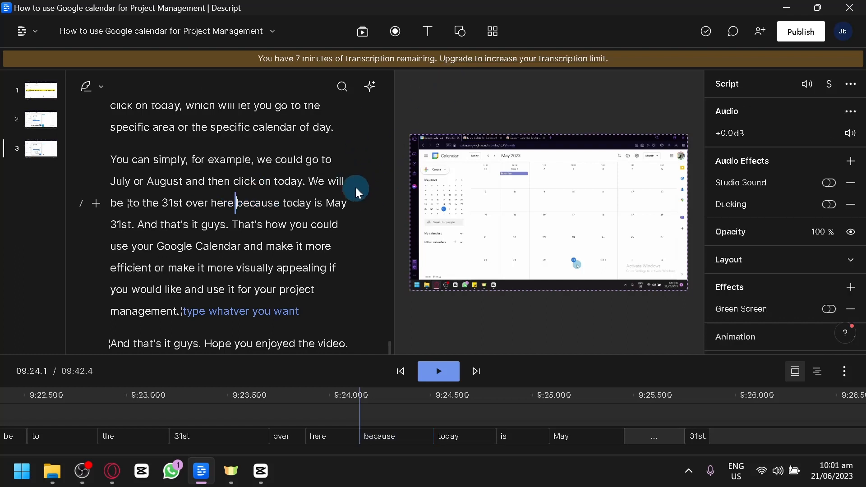
# Step: Look through the whole transcript, placing the cursor before "You can also do the same thing for our click up", and return to its title
pyautogui.scroll(-2, 348, 173)
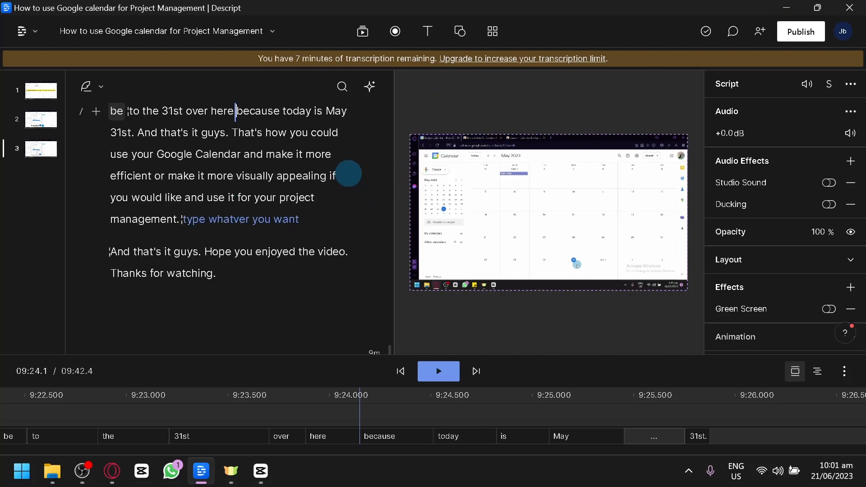
pyautogui.scroll(20, 349, 172)
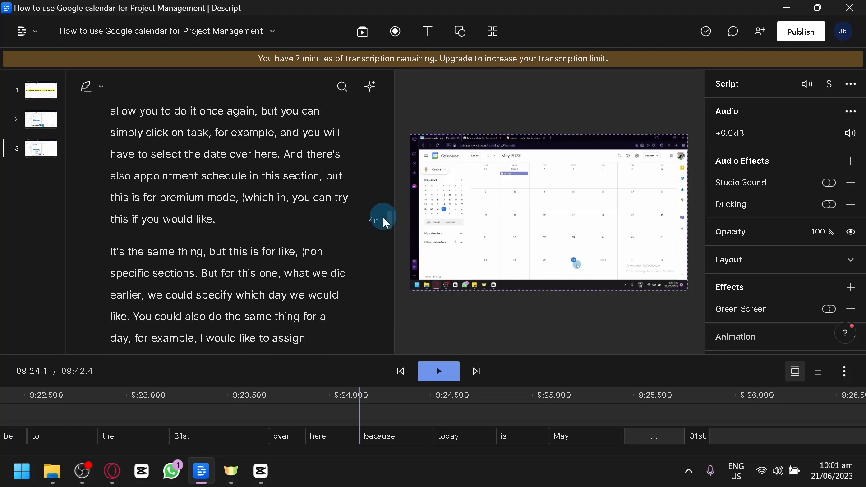
pyautogui.scroll(20, 381, 216)
pyautogui.scroll(-5, 372, 224)
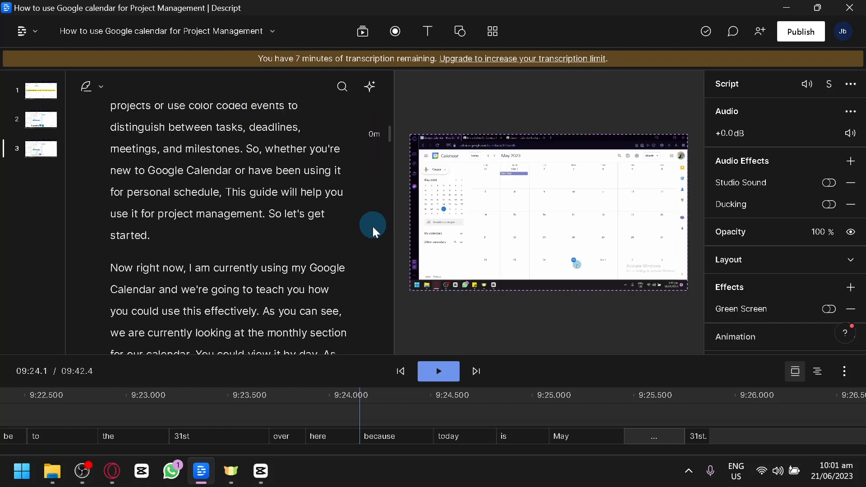
pyautogui.scroll(-20, 372, 226)
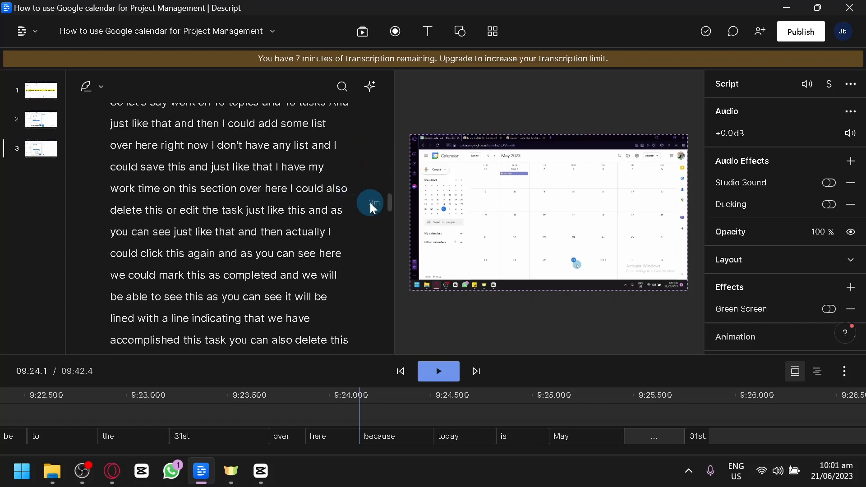
pyautogui.scroll(-15, 280, 203)
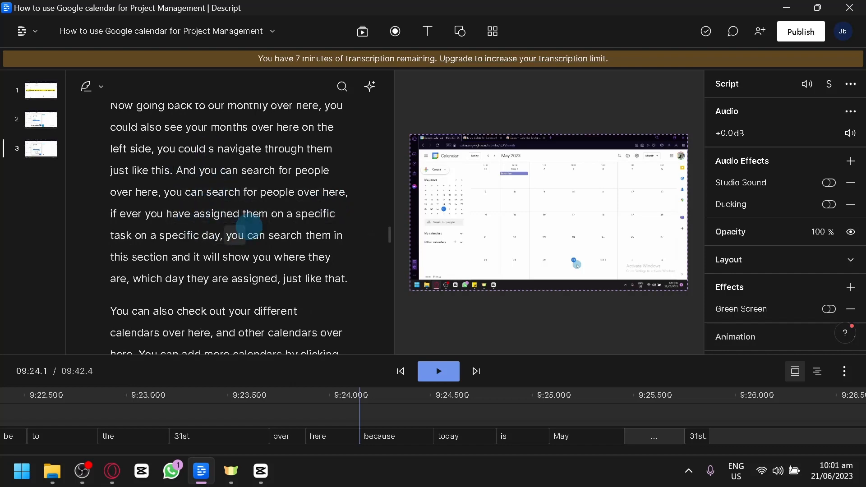
pyautogui.scroll(-15, 333, 239)
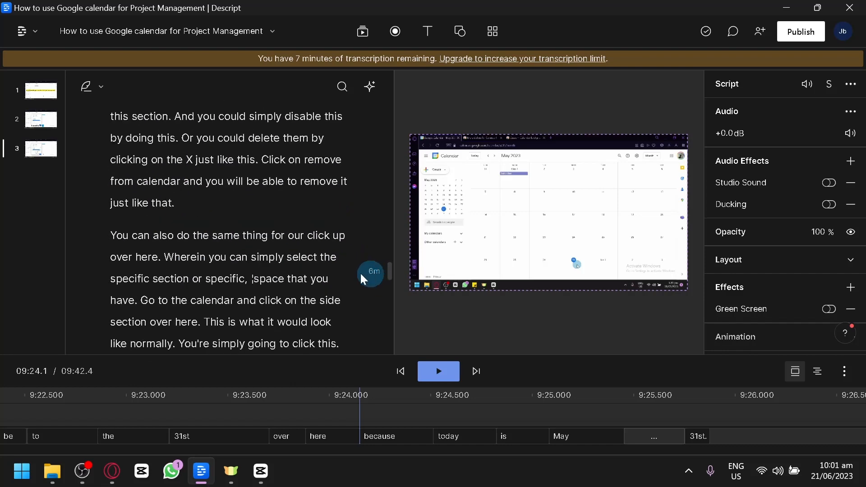
pyautogui.click(112, 235)
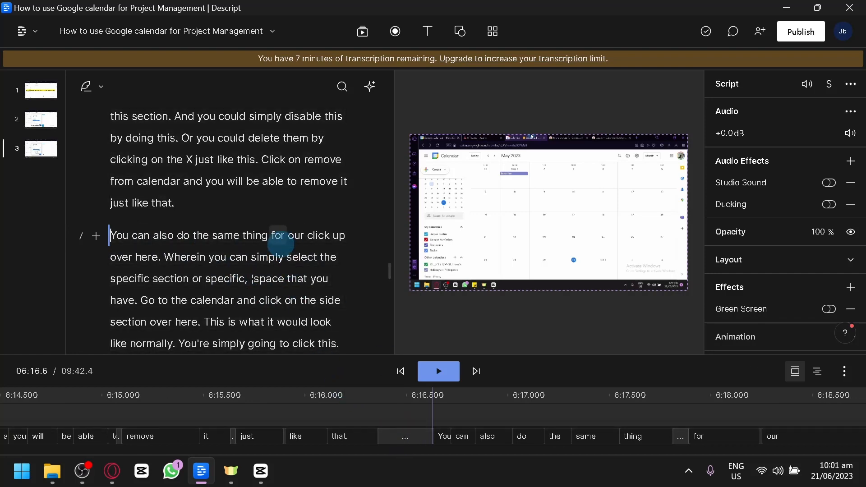
pyautogui.scroll(20, 280, 244)
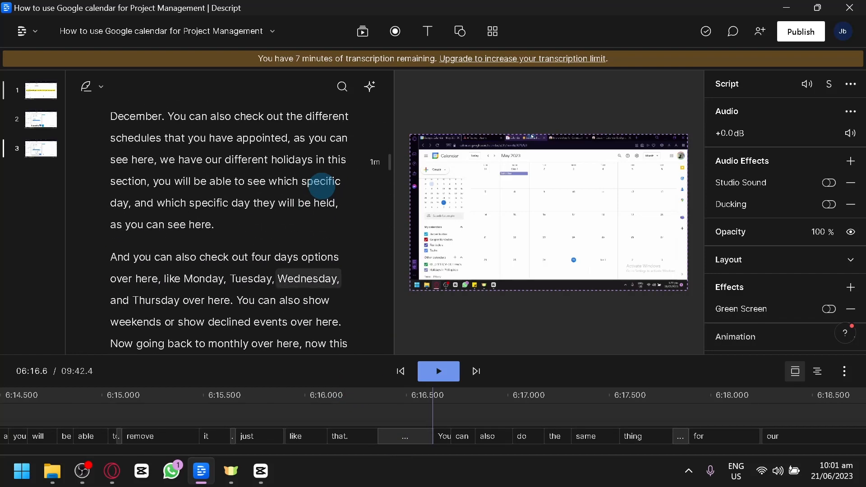
pyautogui.scroll(5, 246, 162)
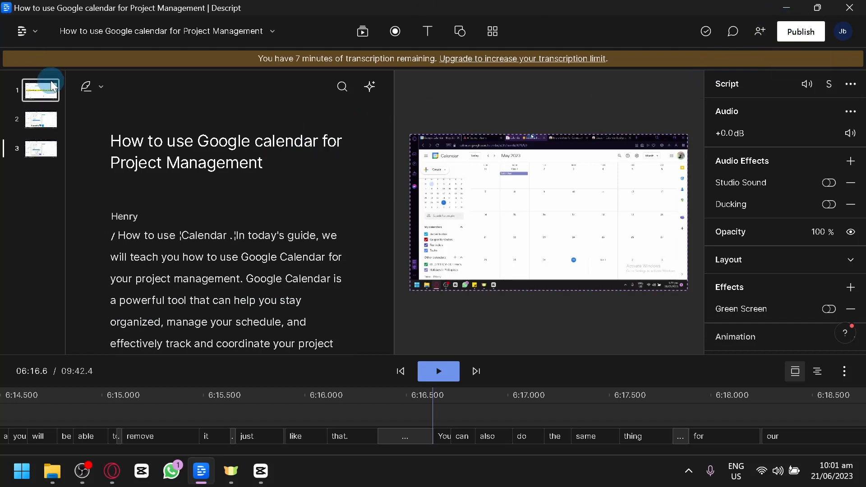
# Step: Go back to the projects overview and open the plan comparison page from the subscription upgrade dialog
pyautogui.click(35, 41)
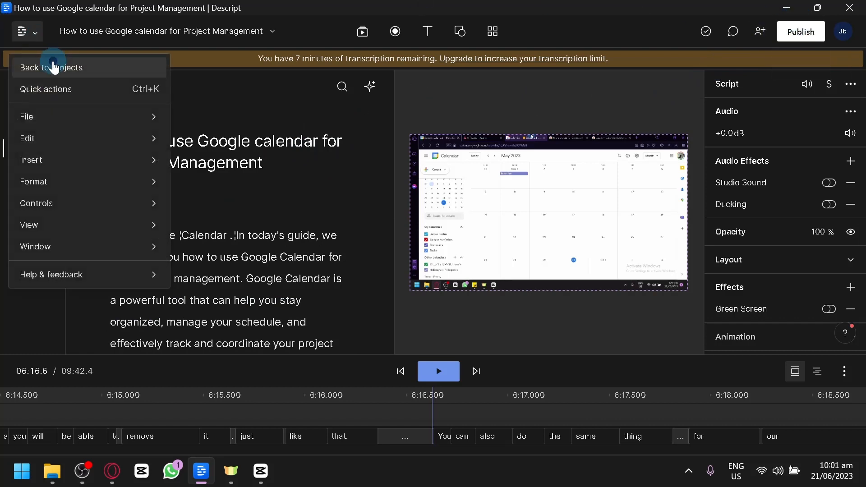
pyautogui.click(53, 62)
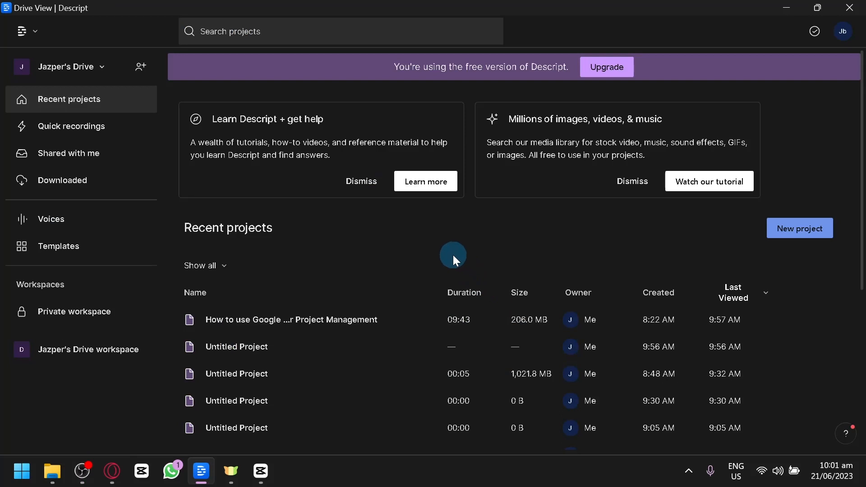
pyautogui.click(604, 68)
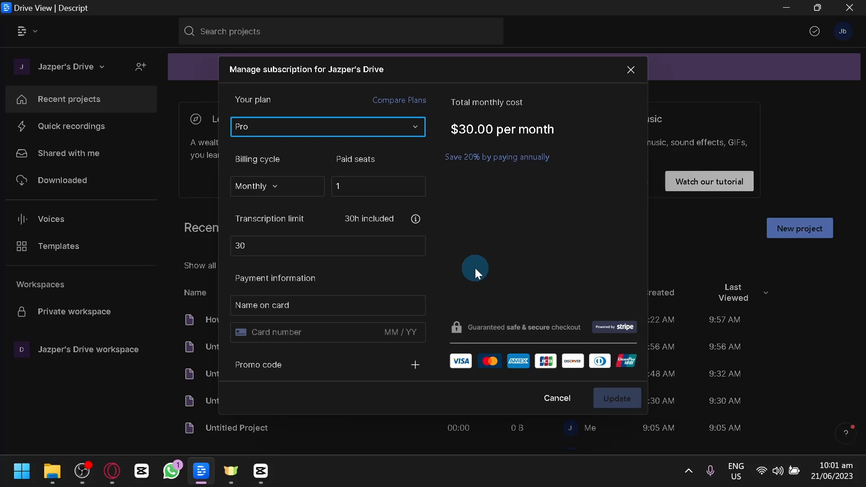
pyautogui.click(395, 98)
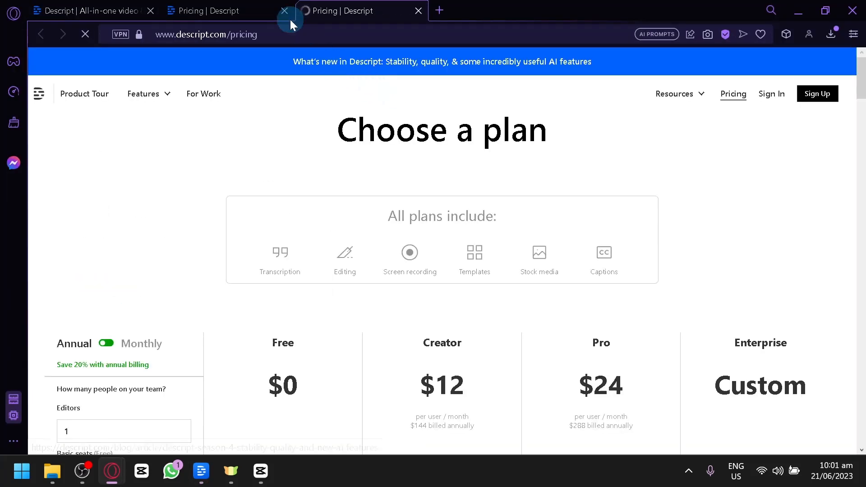
# Step: Examine the prices and key features of the Free, Creator, Pro and Enterprise plans on the pricing page
pyautogui.scroll(-4, 409, 162)
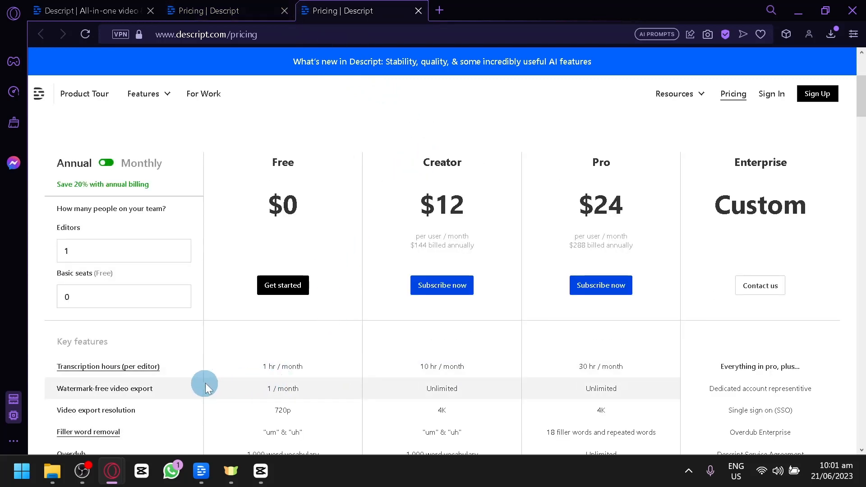
pyautogui.scroll(-2, 281, 363)
pyautogui.scroll(1, 273, 227)
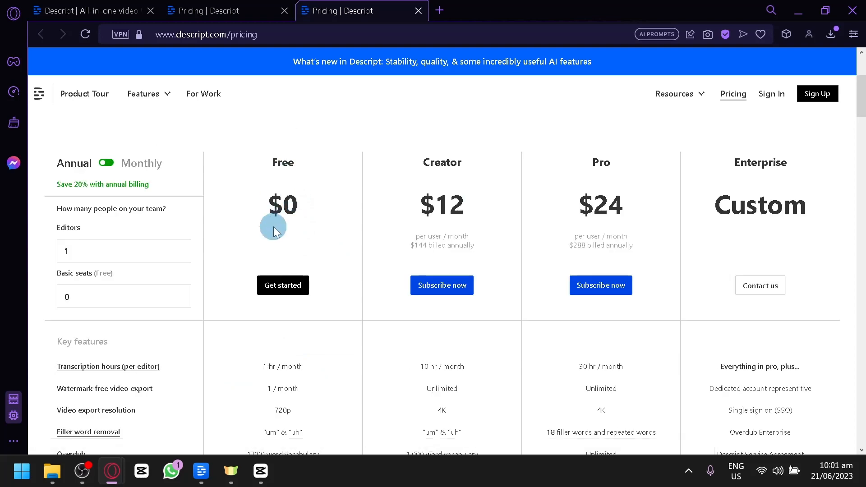
pyautogui.scroll(-1, 256, 311)
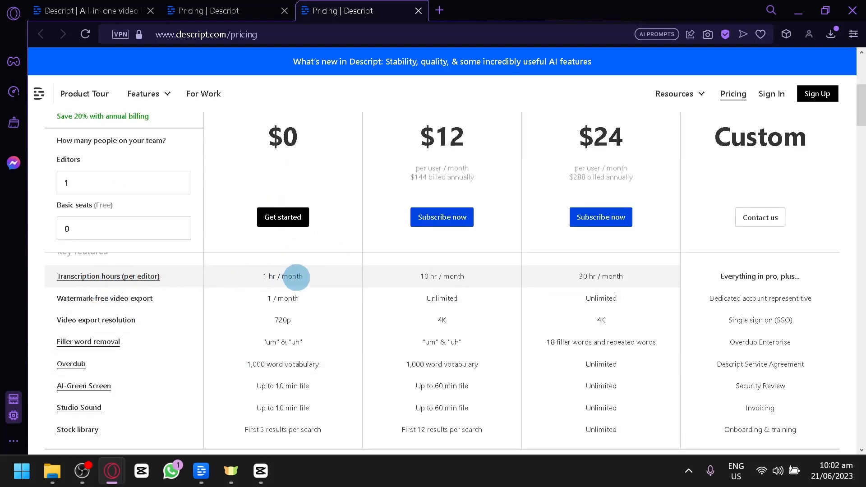
pyautogui.scroll(2, 296, 277)
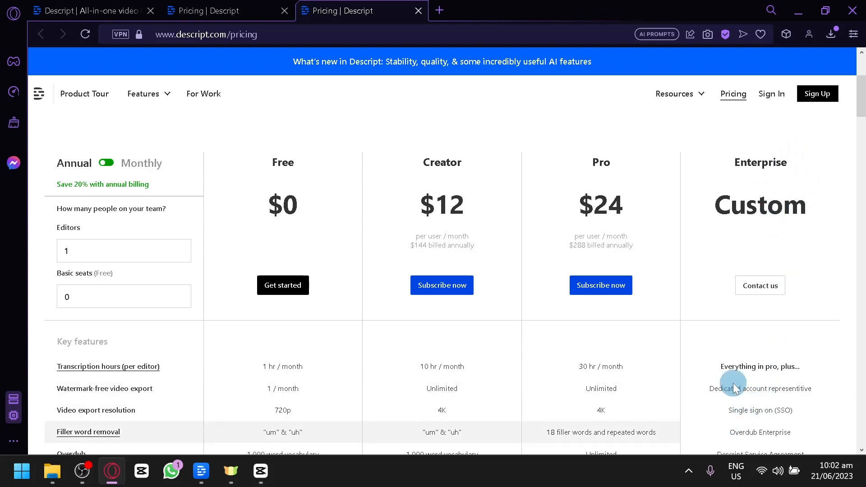
pyautogui.scroll(-2, 784, 307)
pyautogui.scroll(5, 766, 298)
pyautogui.scroll(-2, 759, 318)
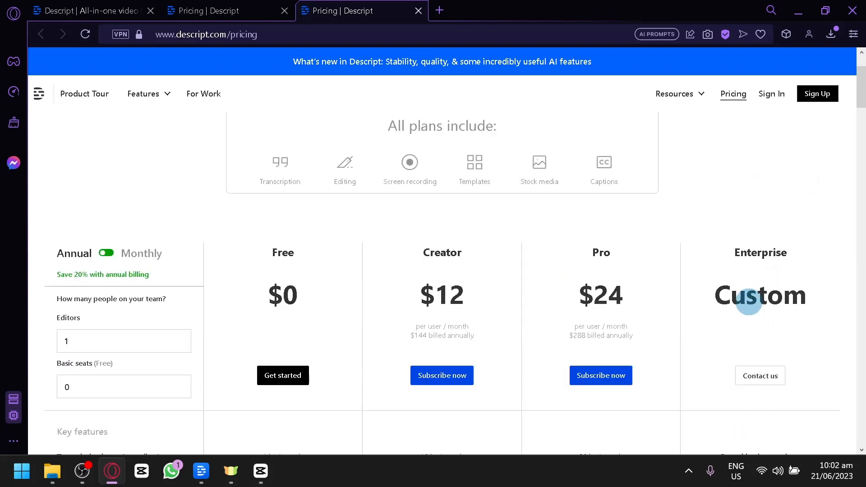
# Step: Review the Creator plan's key features, highlighting its monthly transcription hours and clearing the highlight
pyautogui.scroll(-4, 750, 254)
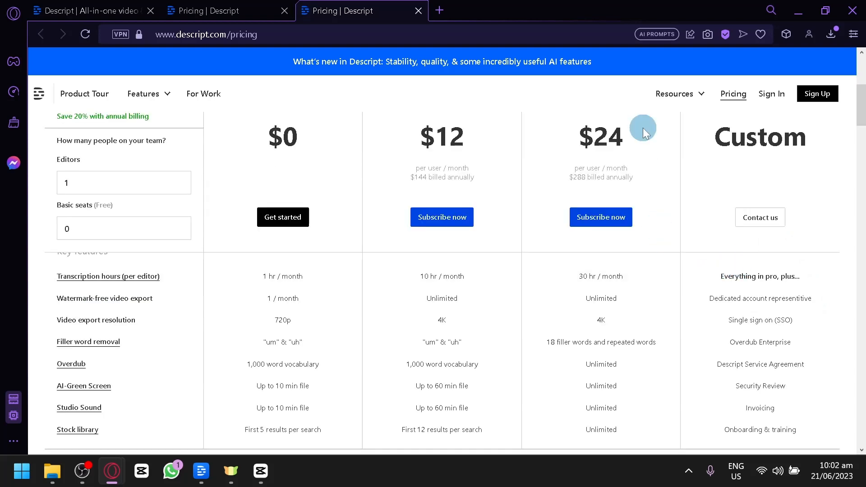
pyautogui.scroll(4, 599, 280)
pyautogui.scroll(-2, 604, 266)
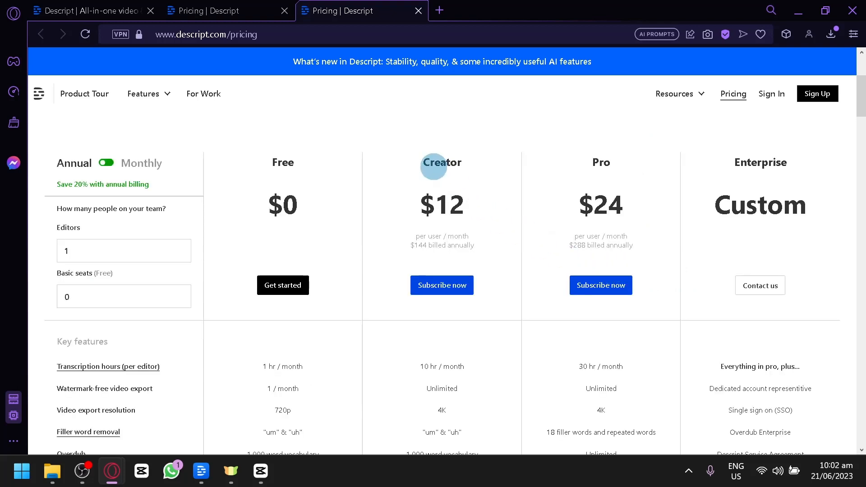
pyautogui.scroll(-2, 451, 270)
pyautogui.moveTo(417, 278); pyautogui.dragTo(460, 277)
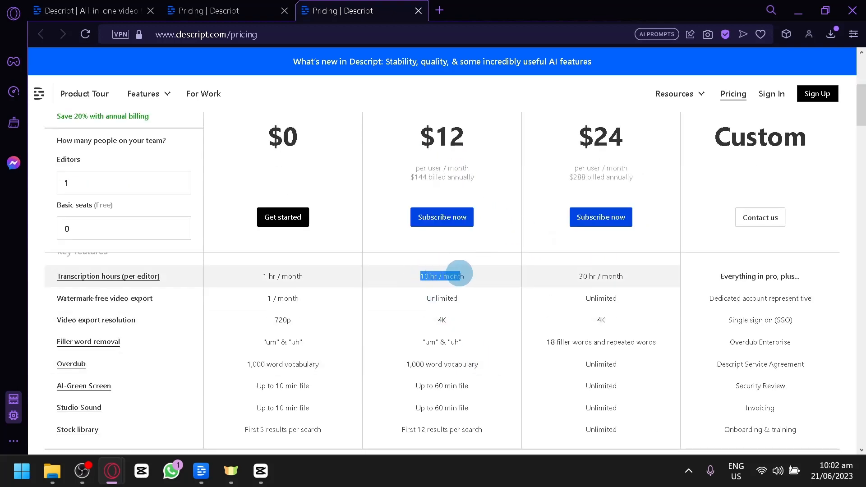
pyautogui.click(465, 280)
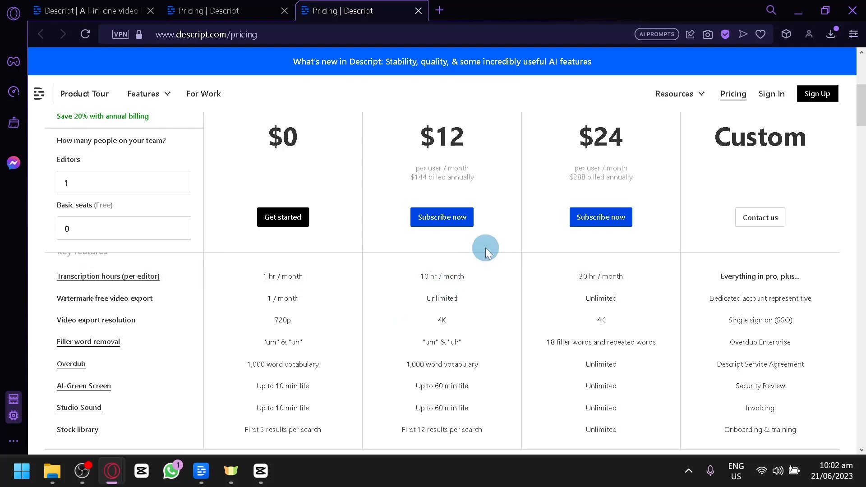
# Step: Compare the Overdub, AI-Green Screen, Studio Sound and Stock library limits across the plans and return to the plan prices
pyautogui.scroll(2, 261, 293)
pyautogui.scroll(-4, 271, 225)
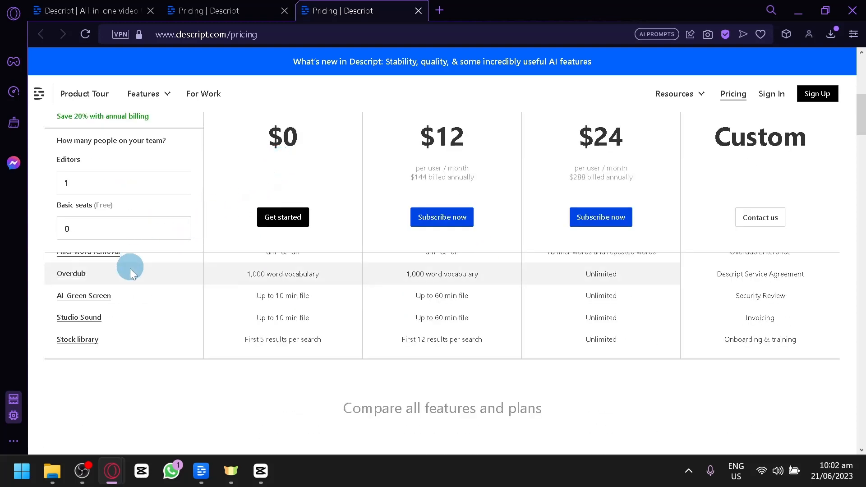
pyautogui.scroll(2, 158, 302)
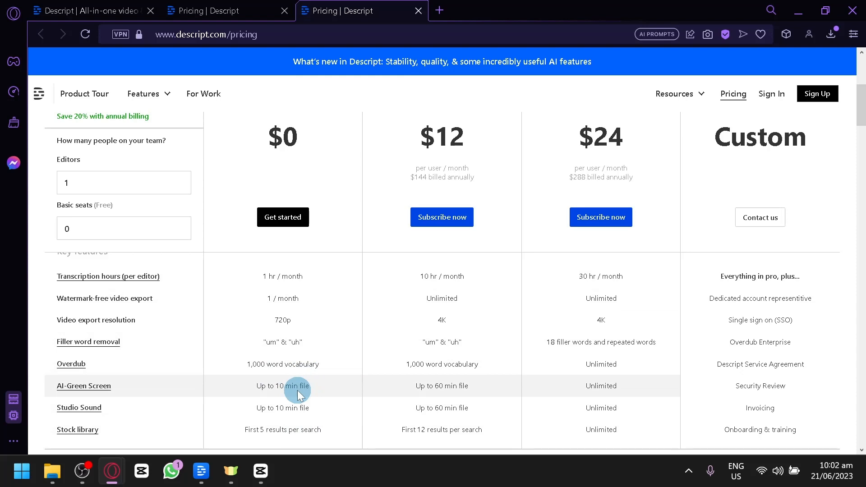
pyautogui.scroll(3, 593, 270)
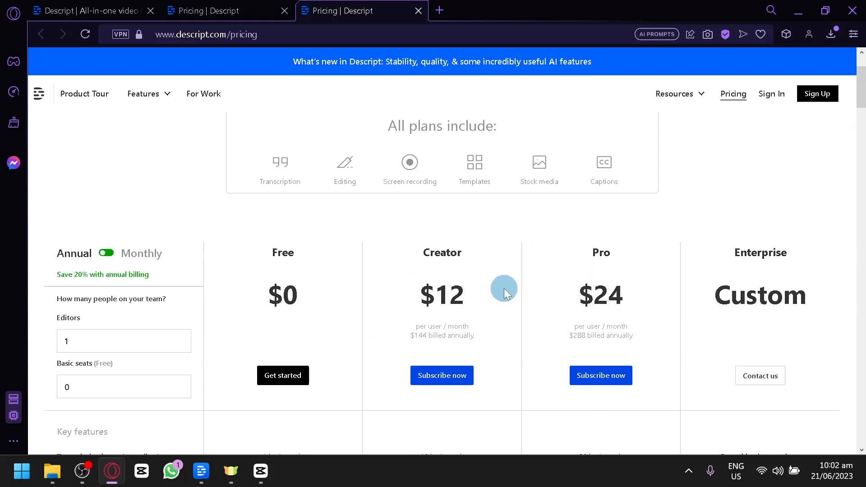
pyautogui.scroll(-3, 564, 187)
pyautogui.scroll(2, 487, 197)
pyautogui.scroll(-4, 486, 197)
pyautogui.scroll(2, 396, 338)
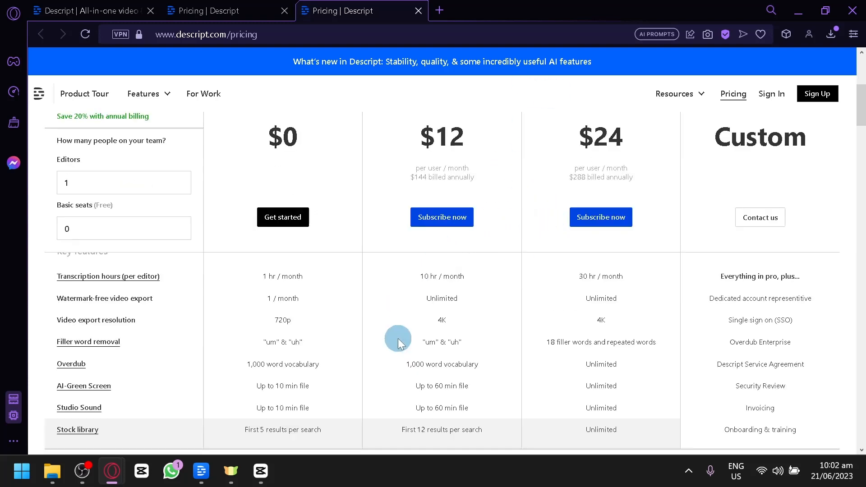
pyautogui.scroll(2, 497, 358)
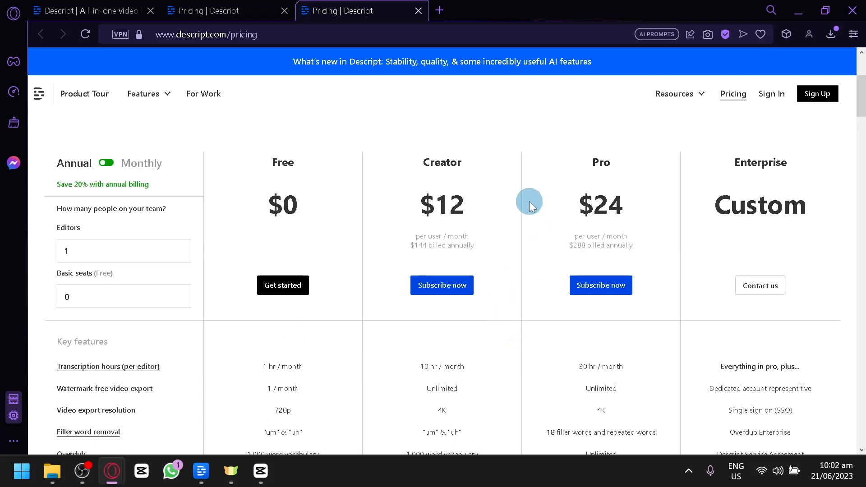
pyautogui.moveTo(77, 439)
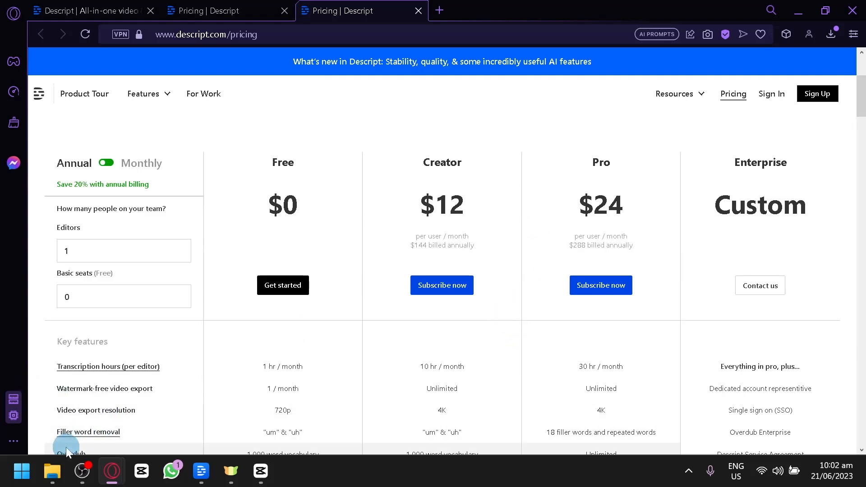